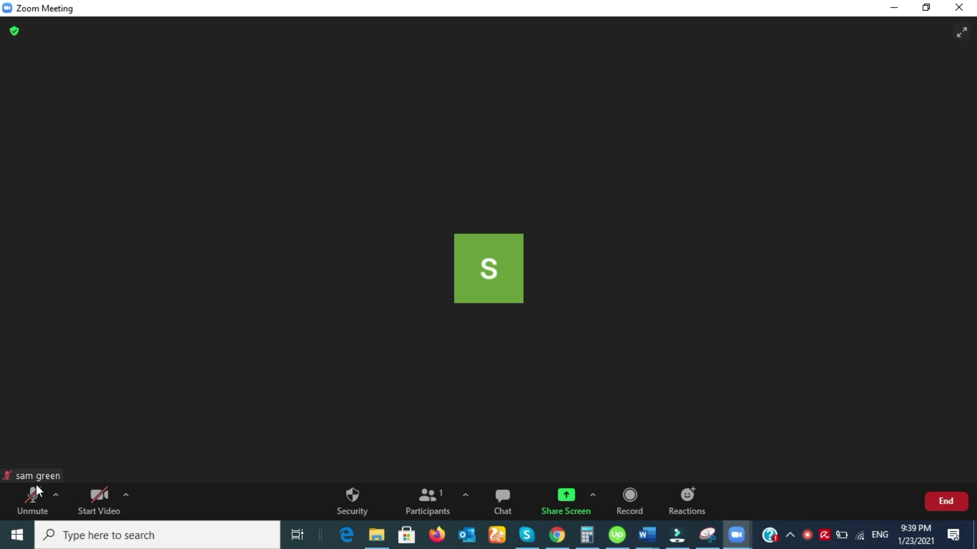
Attempt to unmute the microphone, then dismiss the 'Failed to detect your microphone' alert.
click(32, 498)
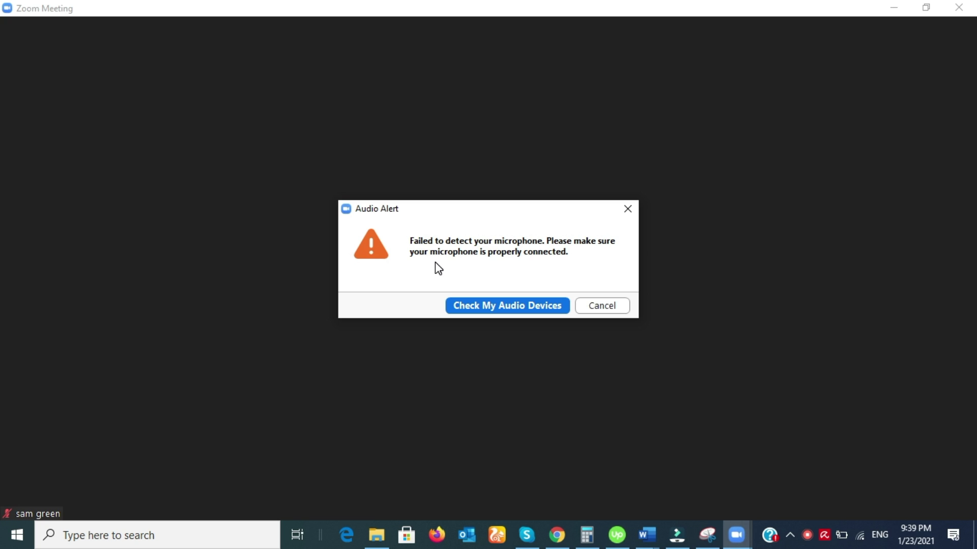
click(636, 209)
Search Windows for 'microphone privacy settings' and open the Microphone privacy page.
click(204, 530)
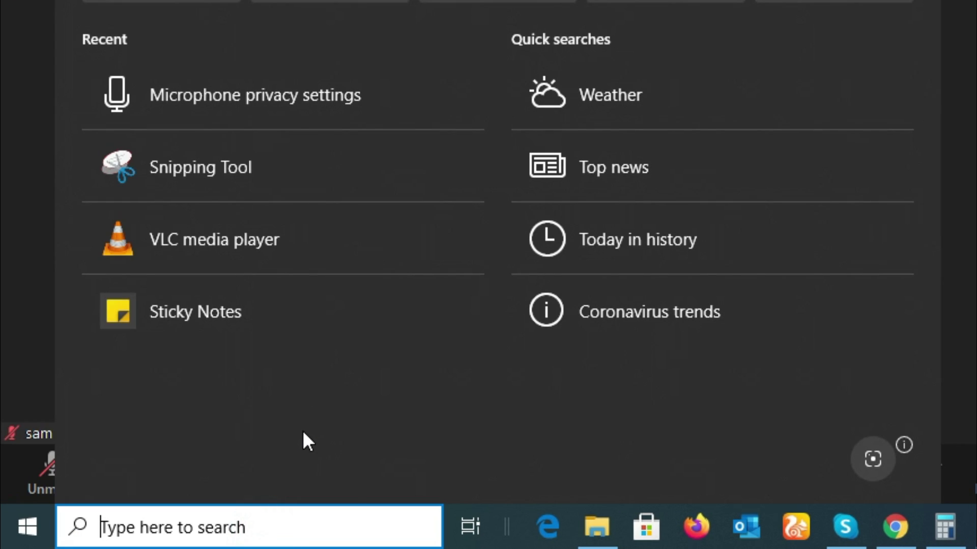
text(mic)
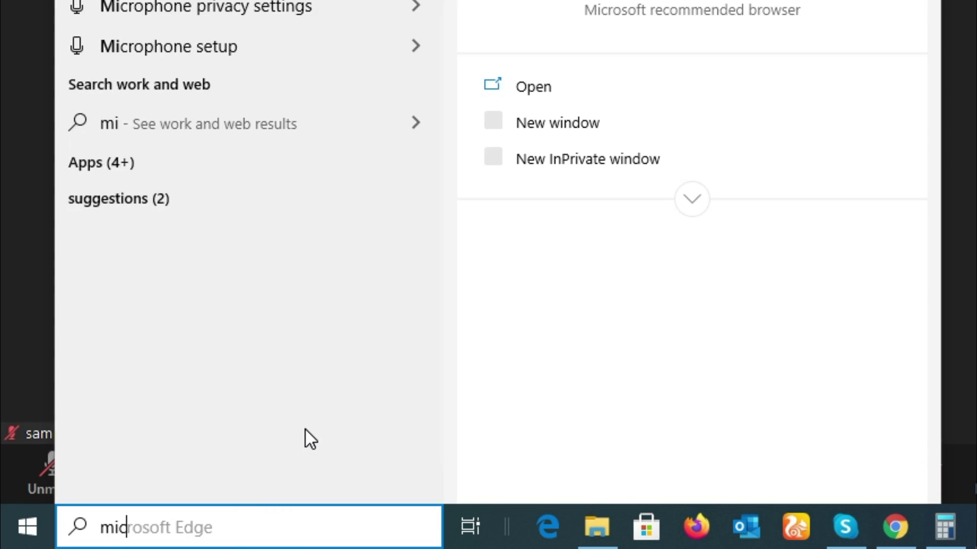
text(rophone )
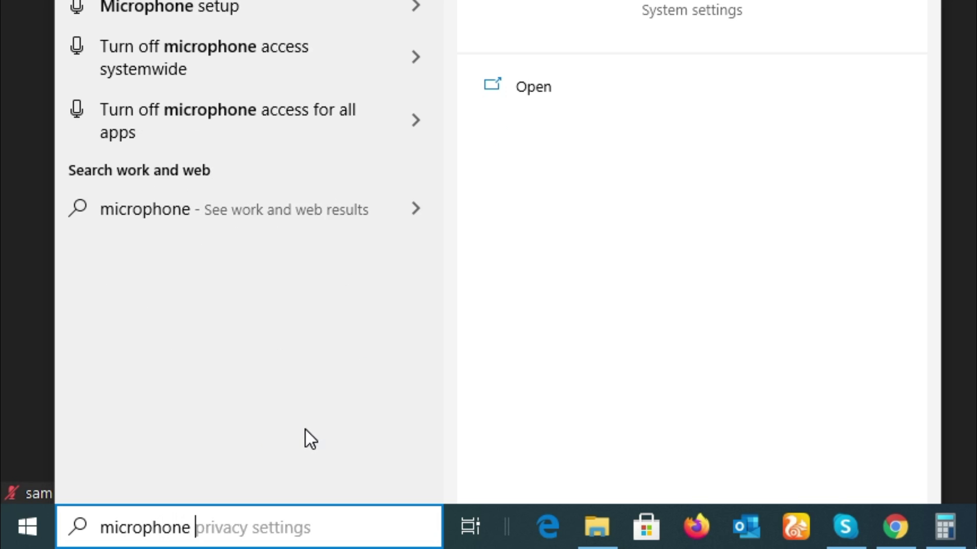
text(privacy set)
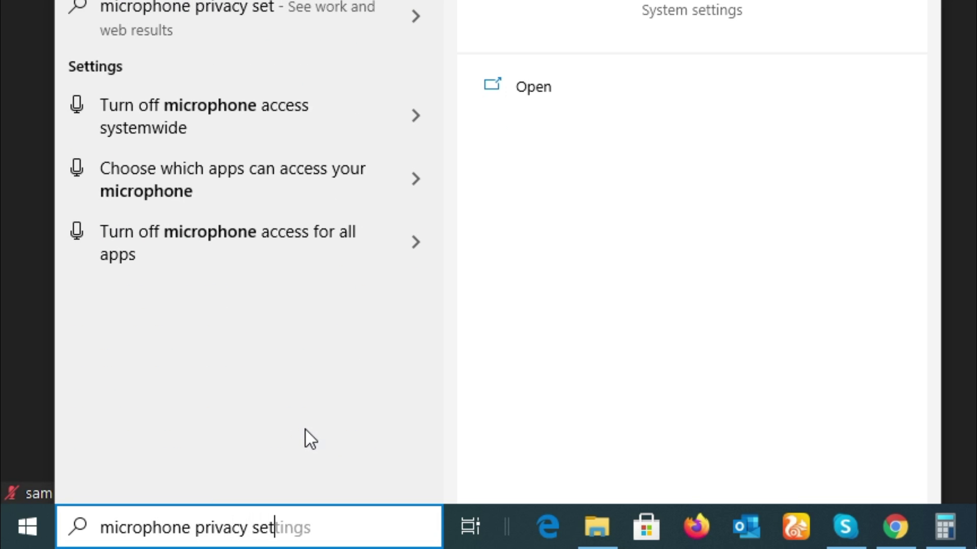
text(tings)
key(Return)
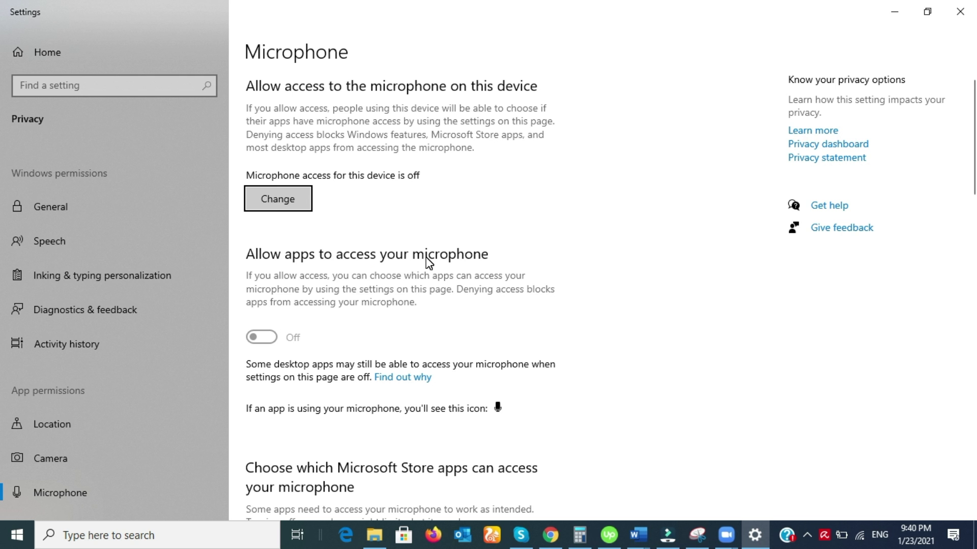
Turn on 'Allow access to the microphone on this device' in Microphone privacy settings.
scroll(458, 313, down, 10)
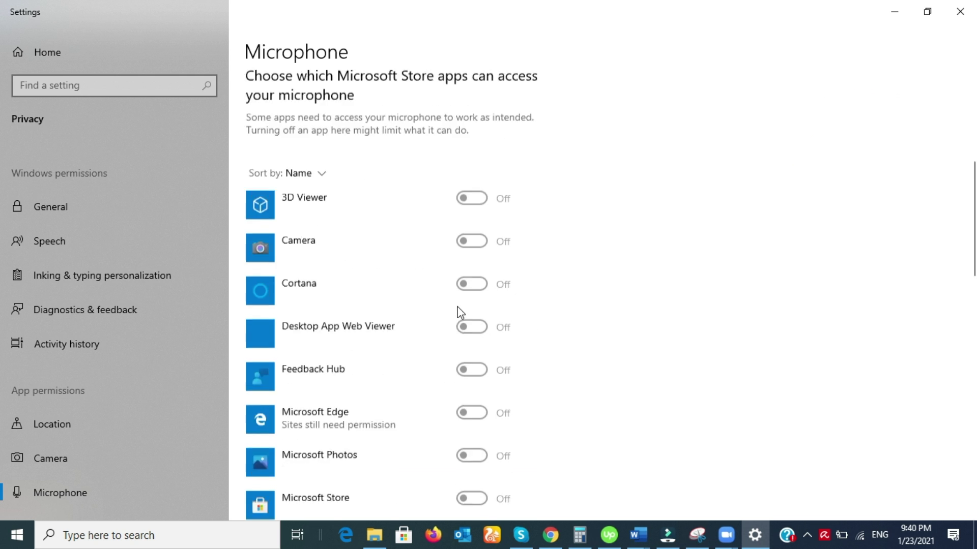
scroll(464, 312, down, 2)
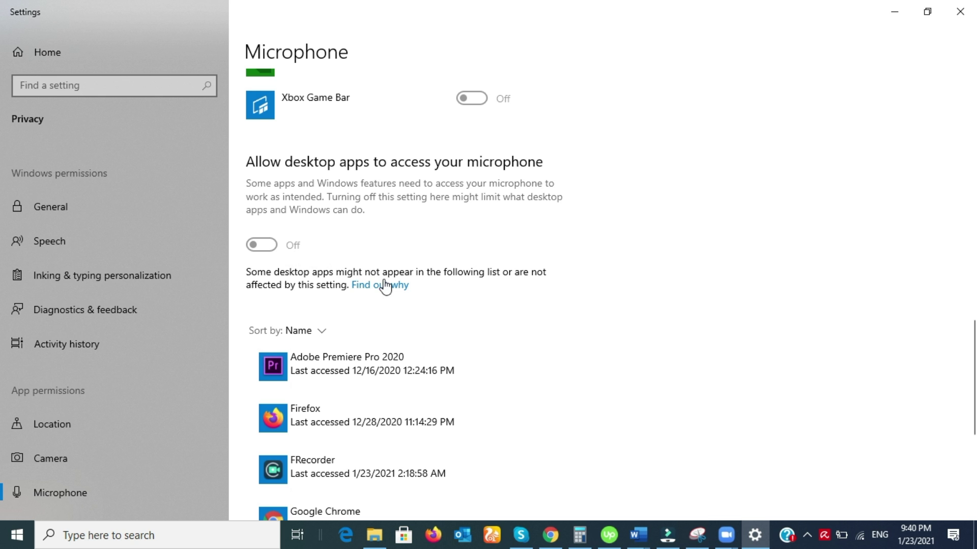
scroll(388, 282, up, 15)
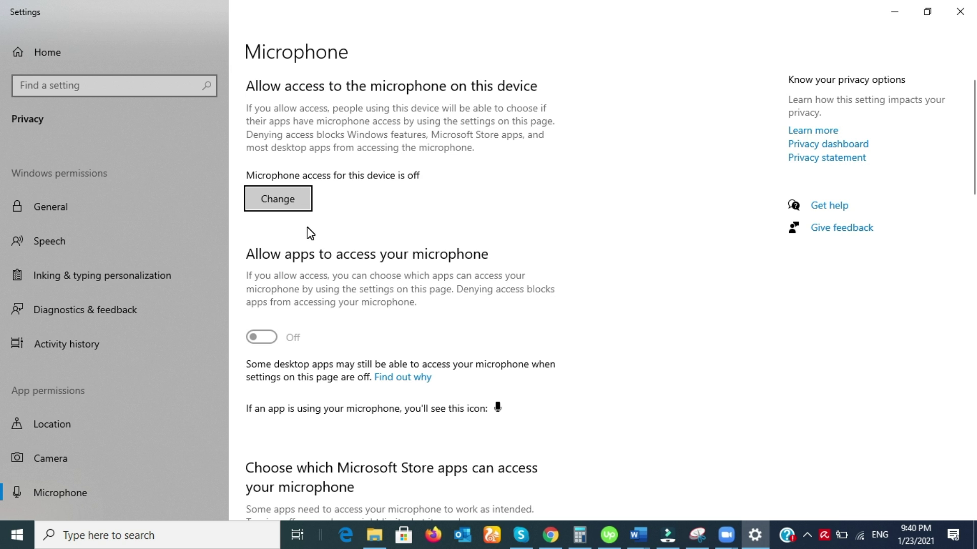
click(281, 206)
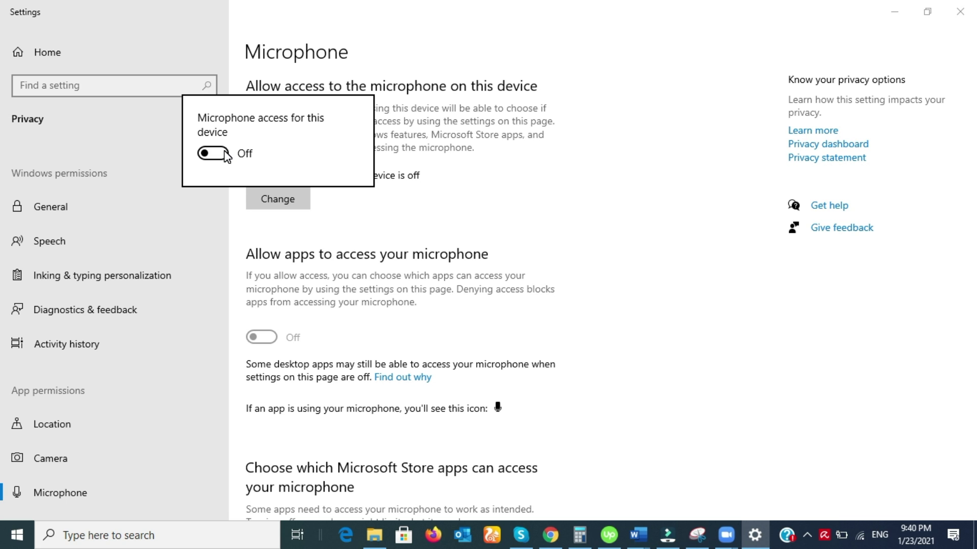
click(226, 156)
Bring the Zoom meeting window back to the front from the taskbar.
click(491, 216)
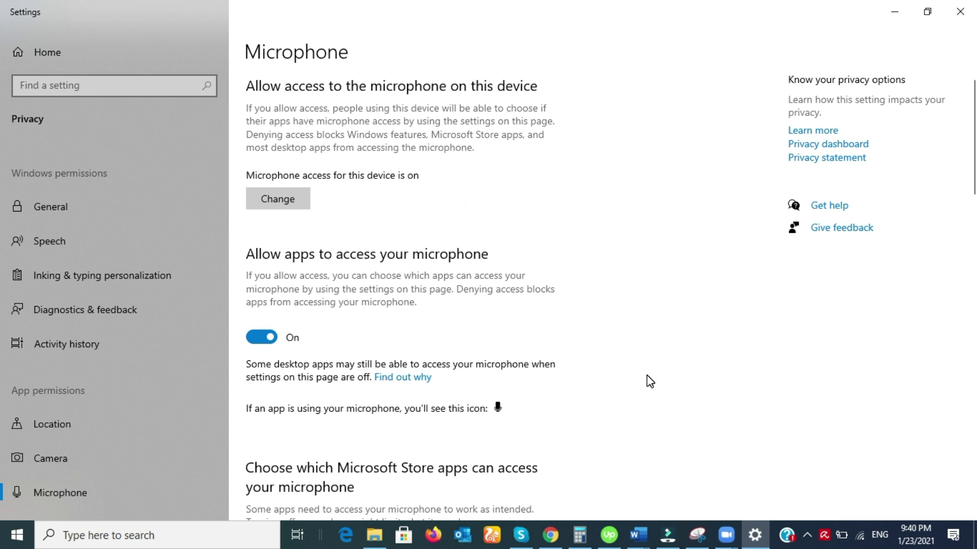
click(727, 539)
click(783, 477)
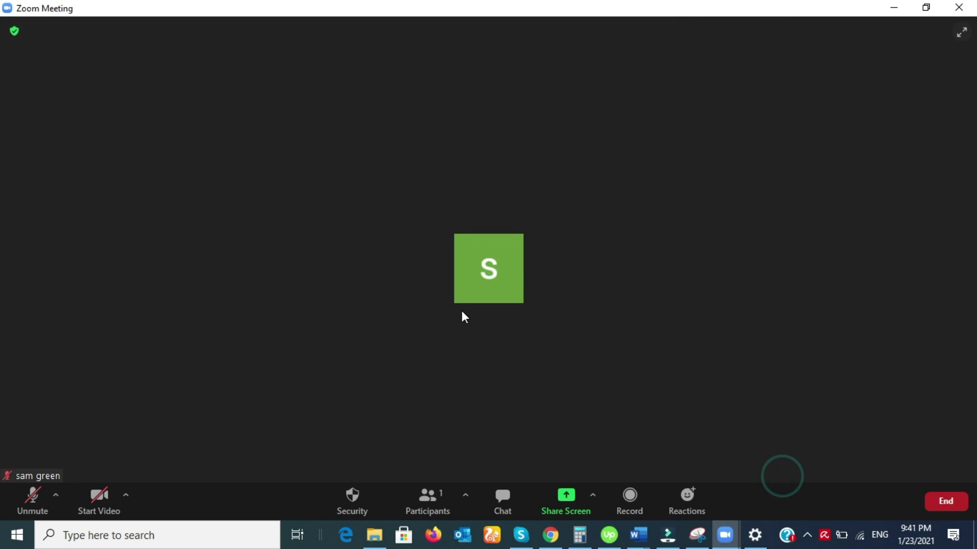
Unmute the meeting microphone and open Zoom's Audio Settings from the Mute menu.
click(34, 495)
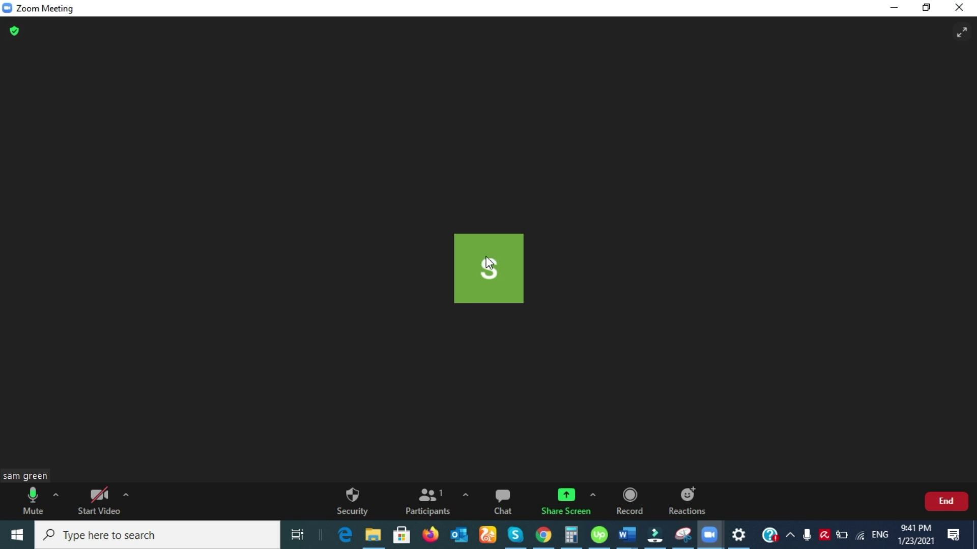
click(56, 495)
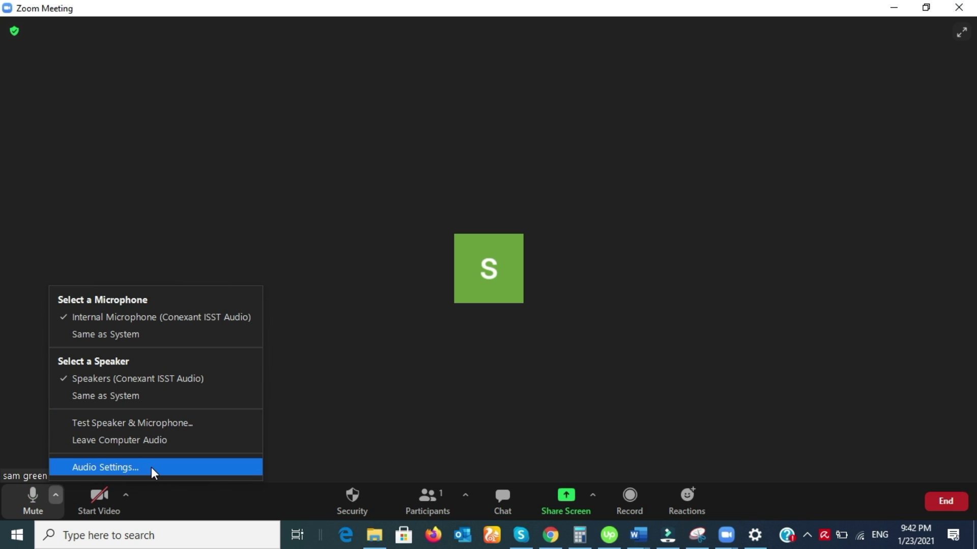
click(156, 473)
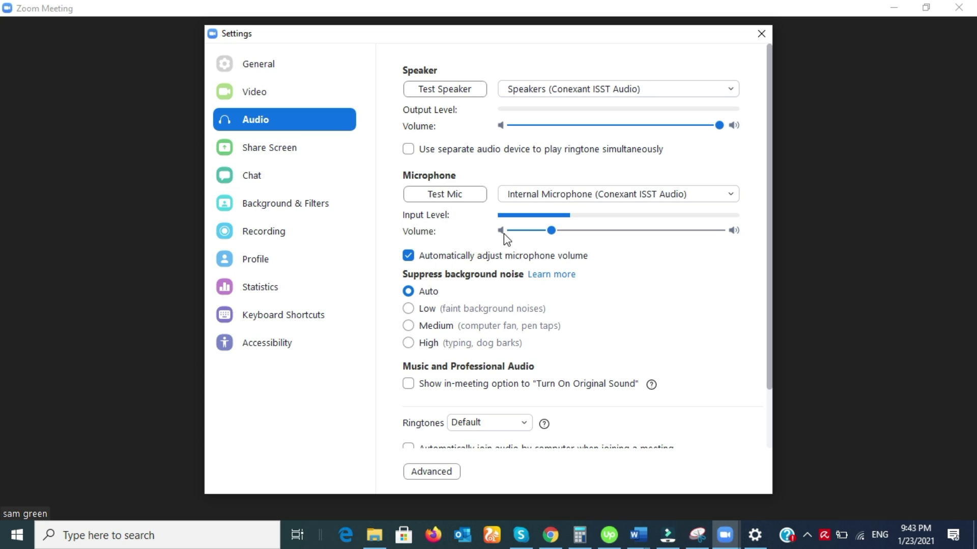
click(409, 256)
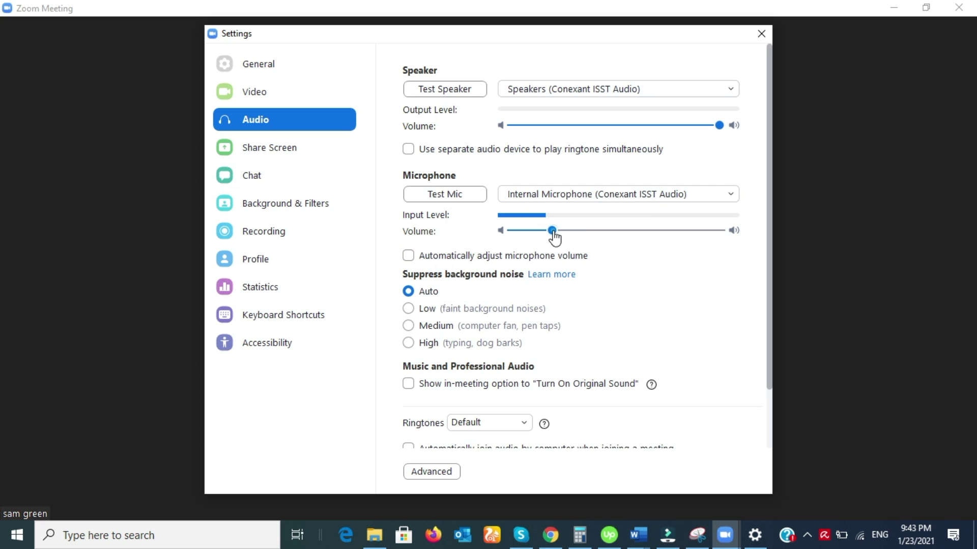
Raise the microphone volume slider and list the available microphone devices.
drag(552, 237, 570, 239)
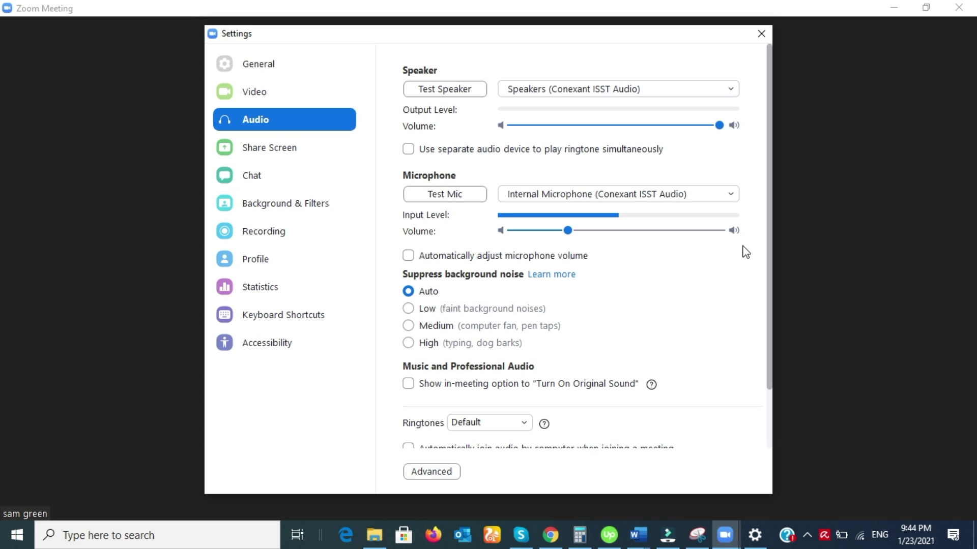
click(733, 198)
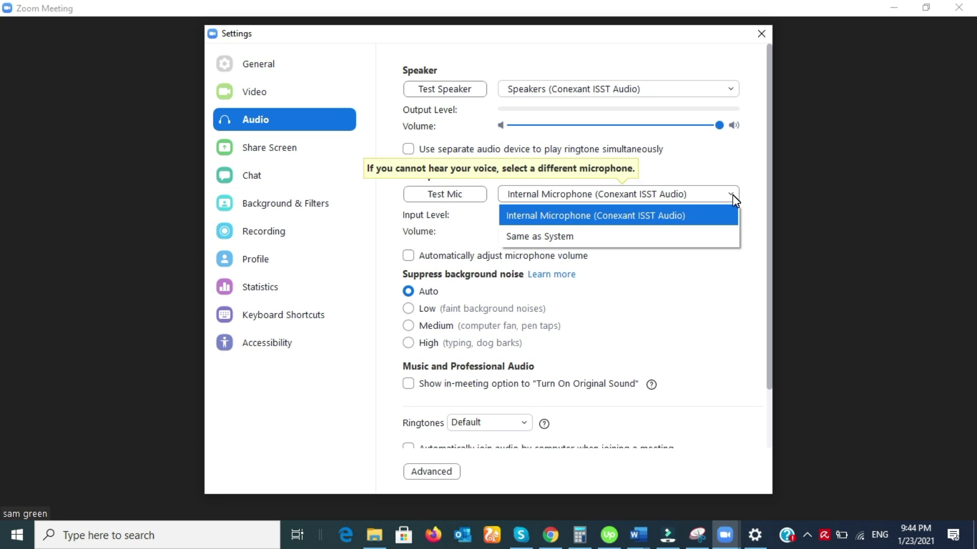
Close the device list, keeping Internal Microphone (Conexant ISST Audio) as input.
click(731, 166)
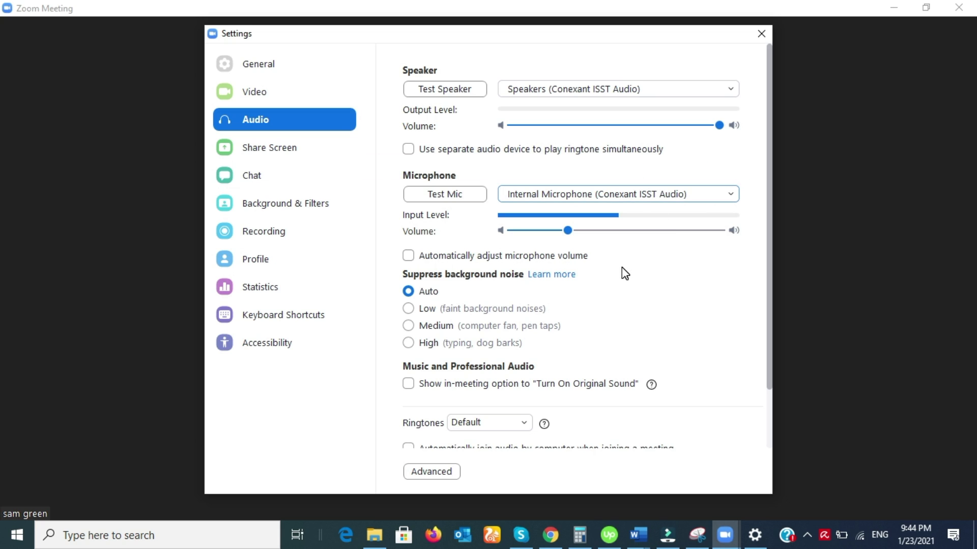